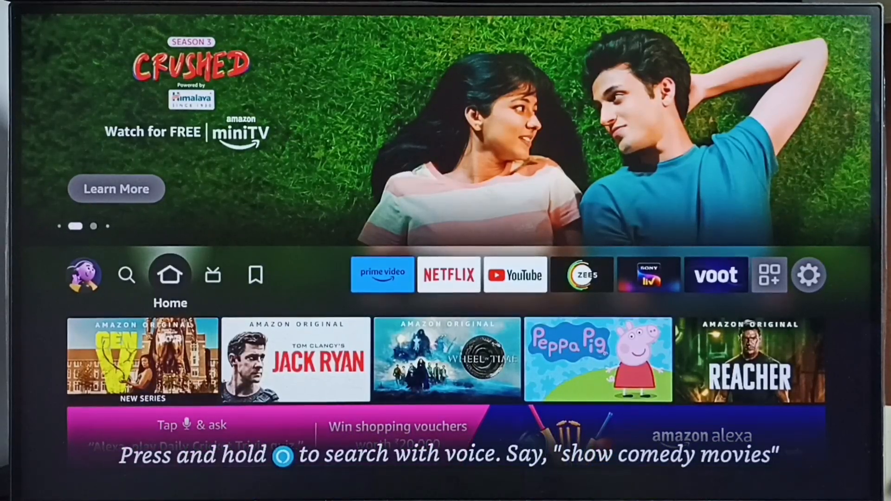
- Move from the home row to the Settings grid and enter My Fire TV
key("Right")
key("Right")
key("Right")
key("Right")
key("Right")
key("Right")
key("Right")
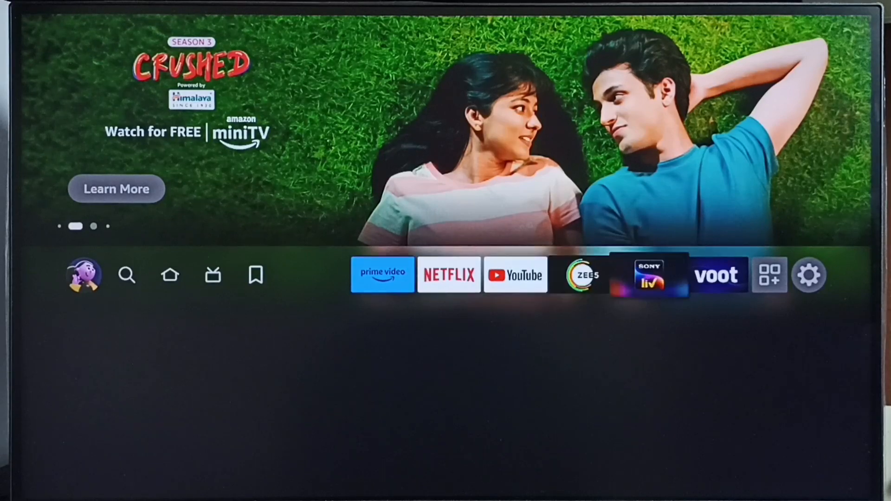
key("Right")
key("Right")
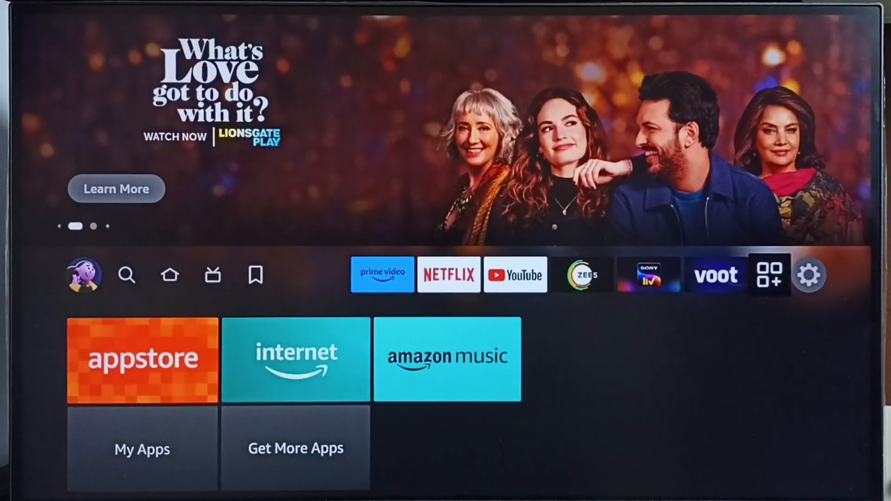
key("Right")
key("Down")
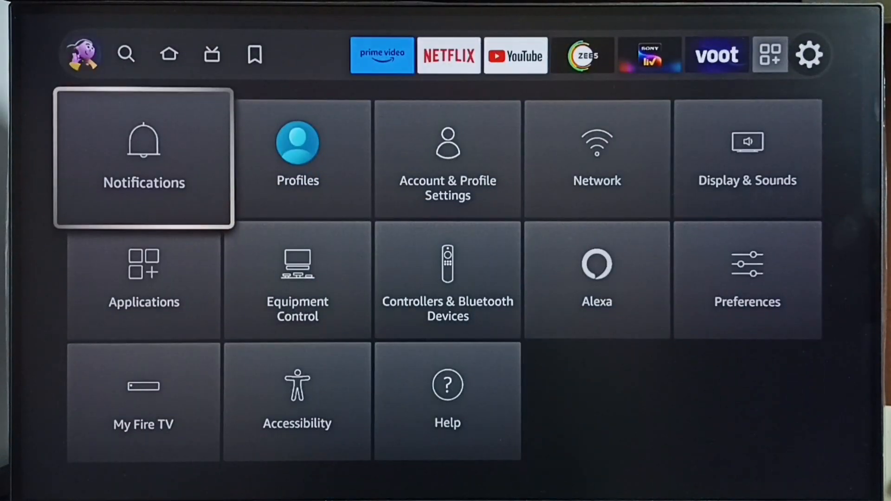
key("Down")
key("Down")
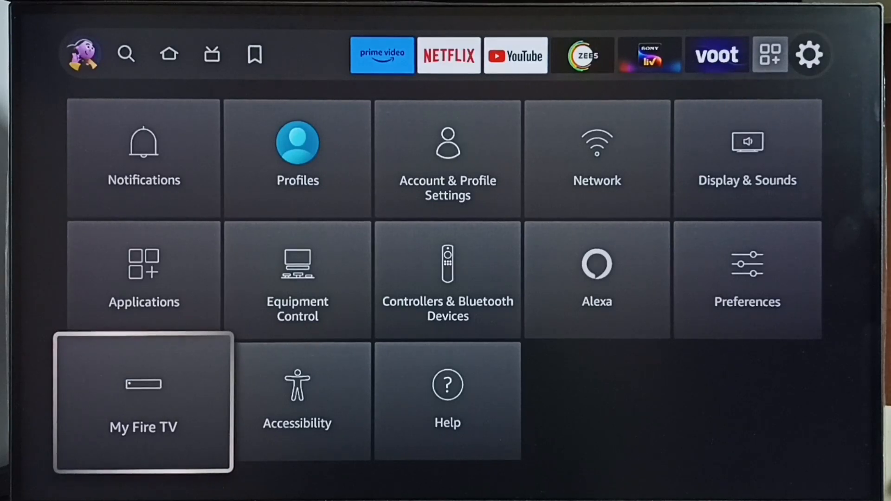
key("Return")
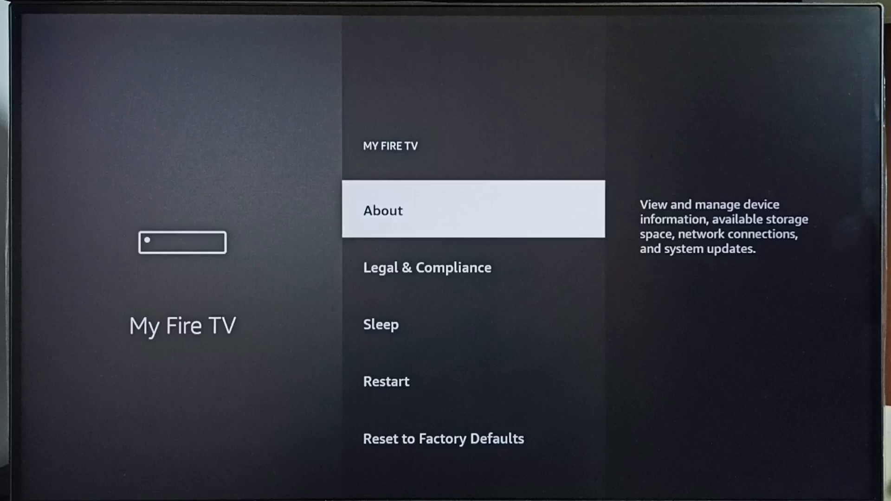
- Enter About and highlight Storage to show the storage details
key("Down")
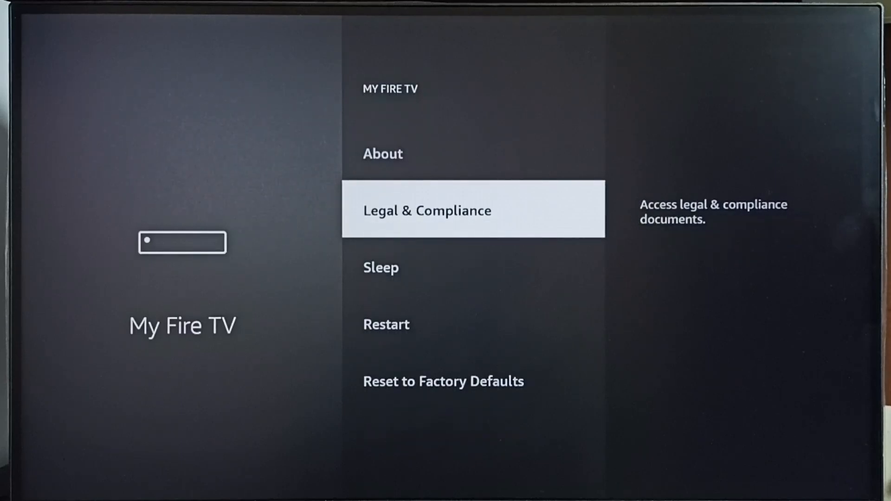
key("Up")
key("Return")
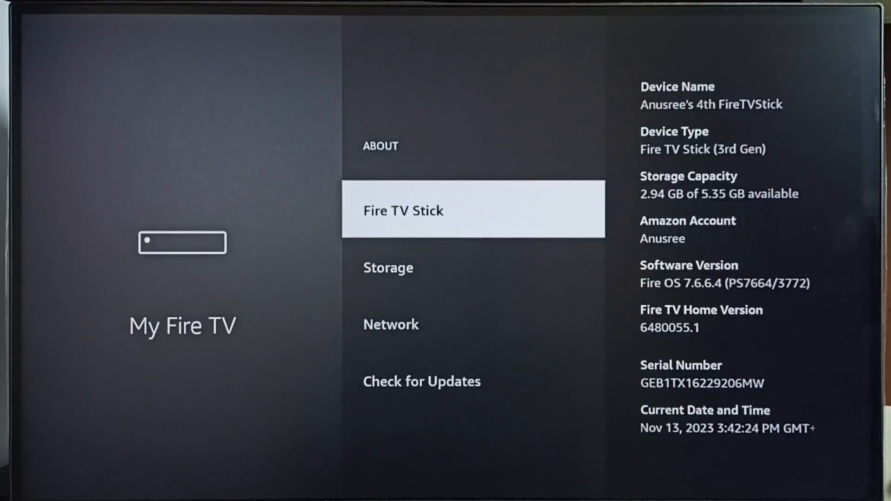
key("Down")
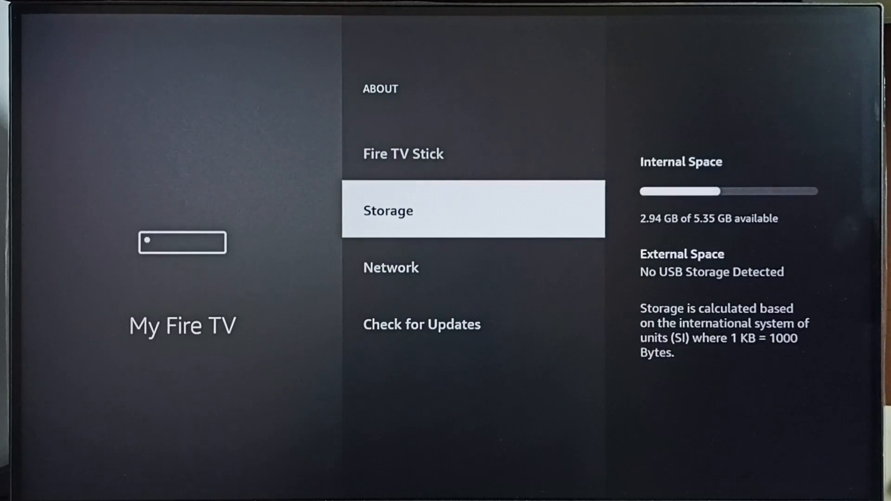
- Highlight Network to show IP address, gateway, subnet mask, DNS and Wi-Fi MAC
key("Down")
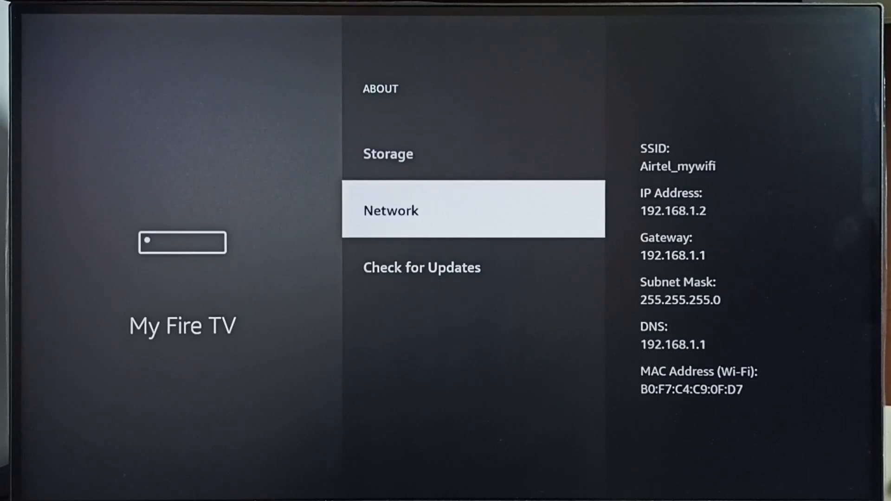